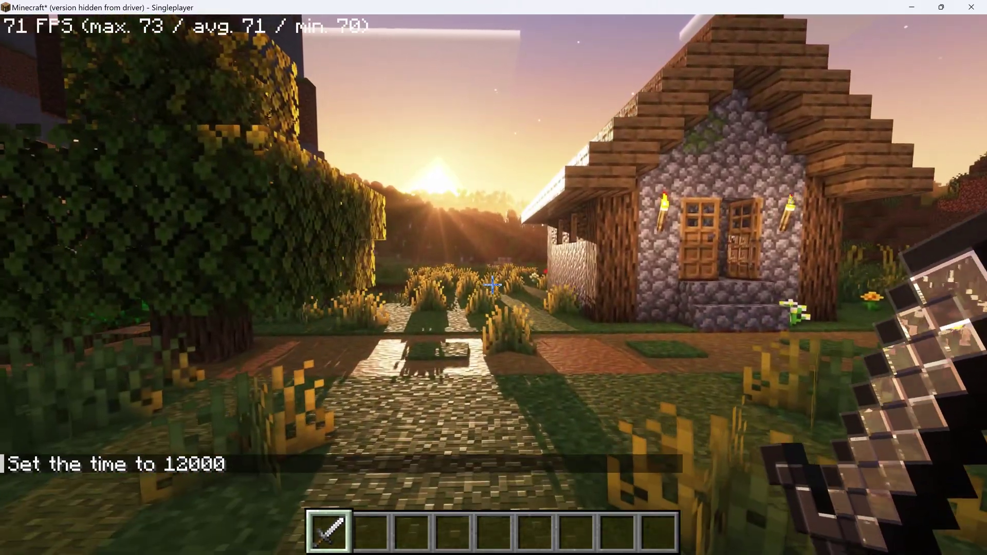
pyautogui.press('w')
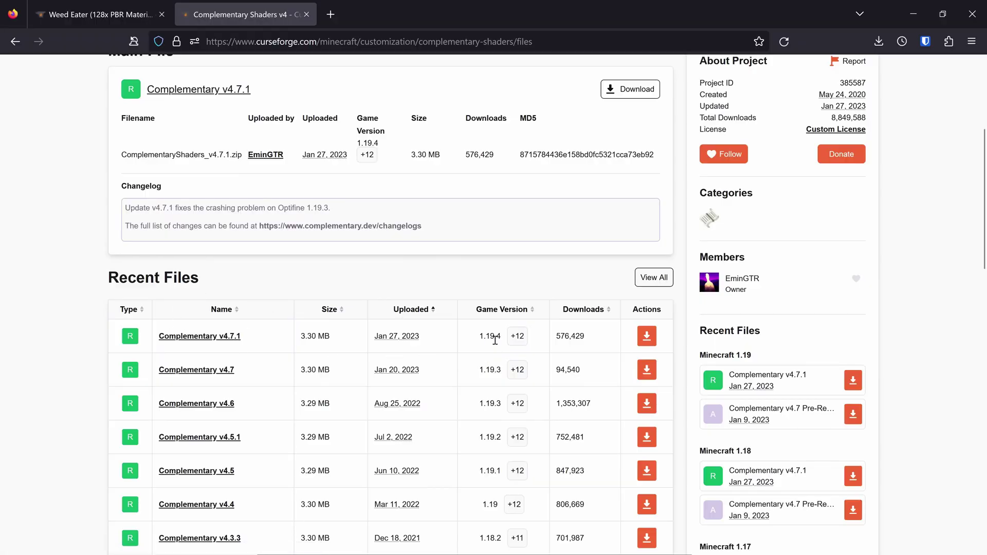
# Look through the open download pages for the Fresh Animations releases, Animatica and Entity Texture Features
pyautogui.hotkey('ctrl', 'w')
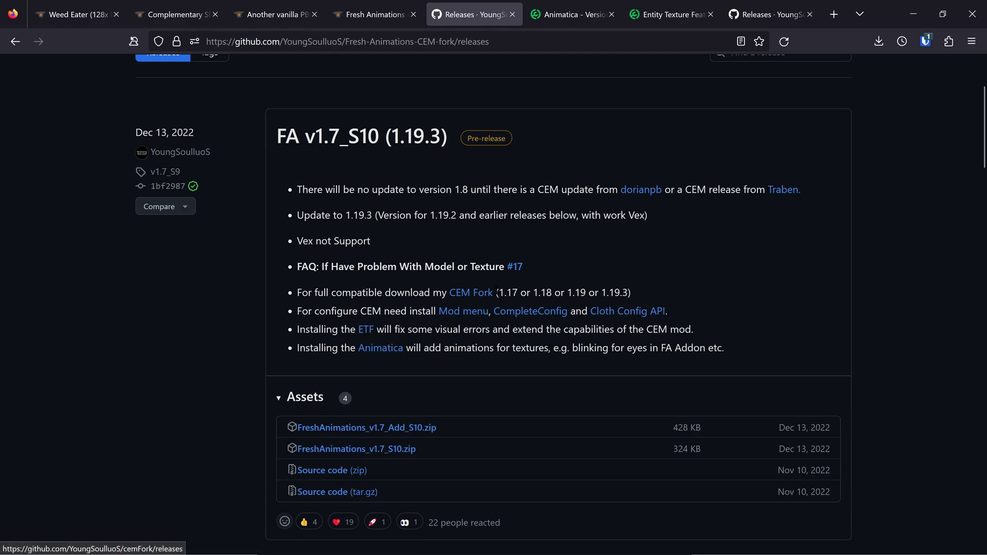
pyautogui.hotkey('ctrl', 'Tab')
pyautogui.hotkey('ctrl', 'Tab')
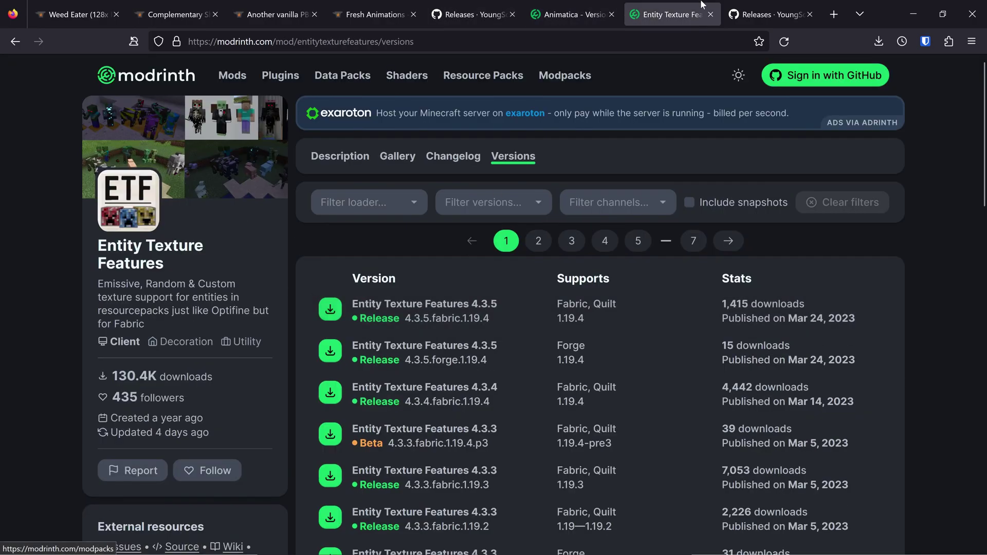
pyautogui.hotkey('ctrl', 'Tab')
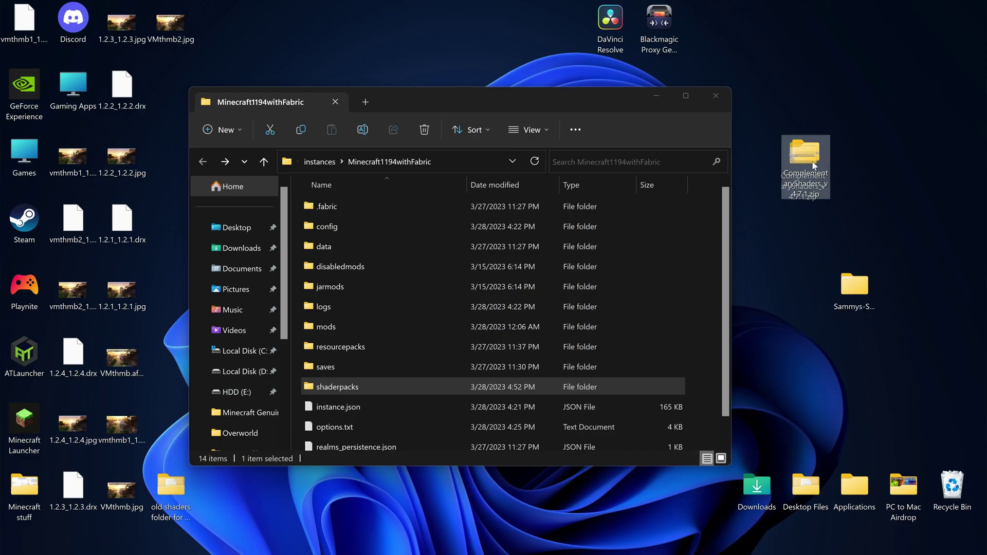
# Move the ComplementaryShaders_v4.7.1 zip into the shaderpacks folder and the three mod jar files into the mods folder
pyautogui.moveTo(806, 165); pyautogui.dragTo(401, 387)
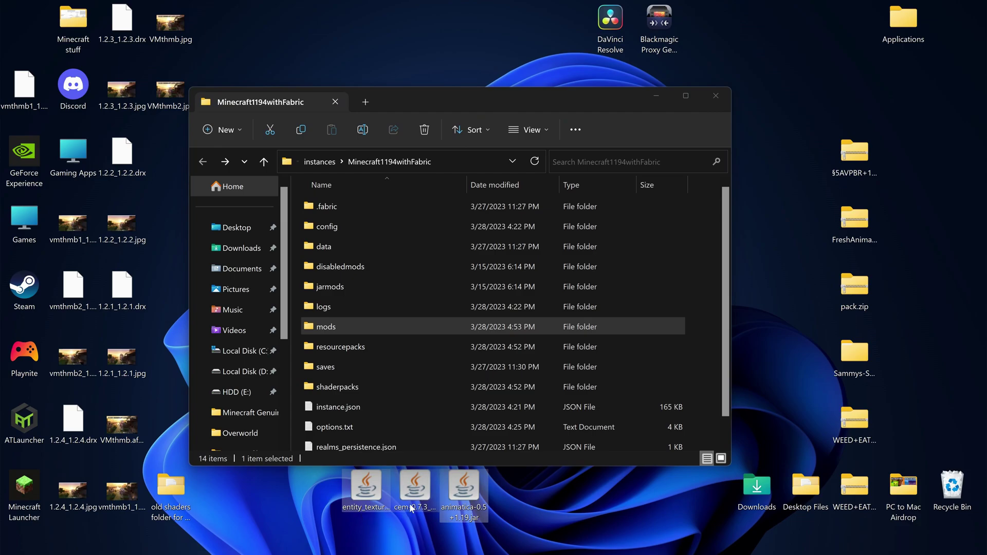
pyautogui.moveTo(468, 504); pyautogui.dragTo(401, 333)
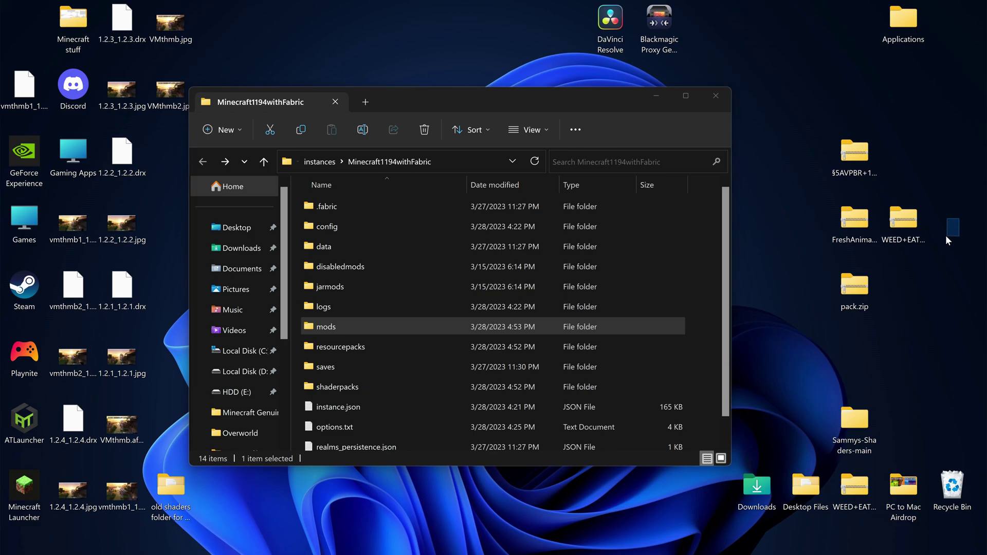
# Move the Fresh Animations and texture pack zips from the desktop into the resourcepacks folder and open that folder
pyautogui.moveTo(858, 222); pyautogui.dragTo(340, 346)
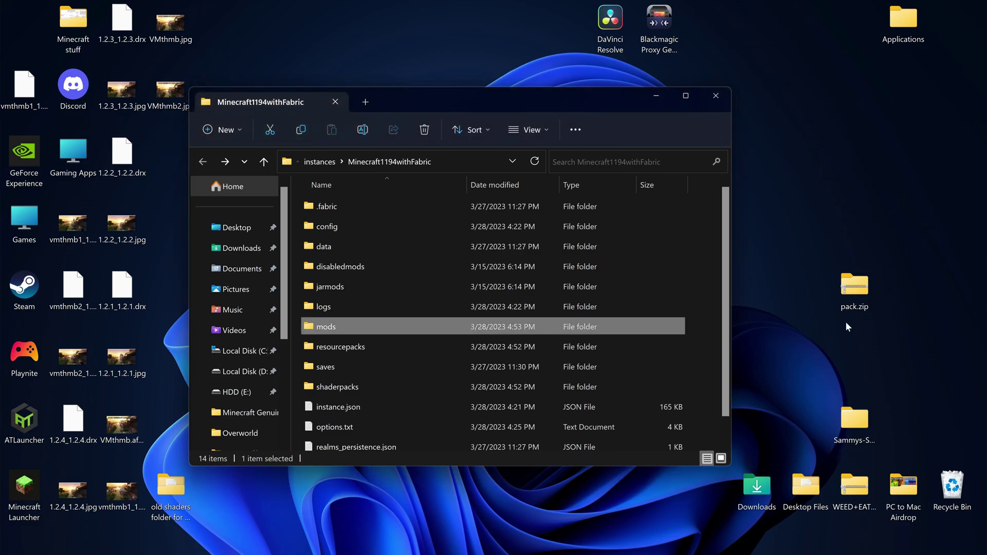
pyautogui.doubleClick(417, 344)
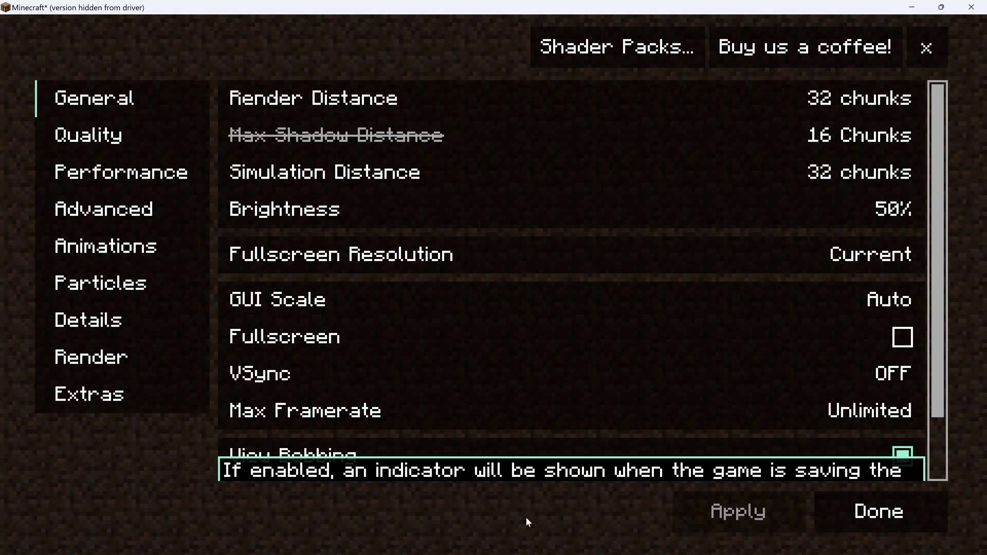
# Switch to Minecraft and set RP Support of the ComplementaryShaders_v4.7.1 shader pack to labPBR (RP Required)
pyautogui.click(618, 46)
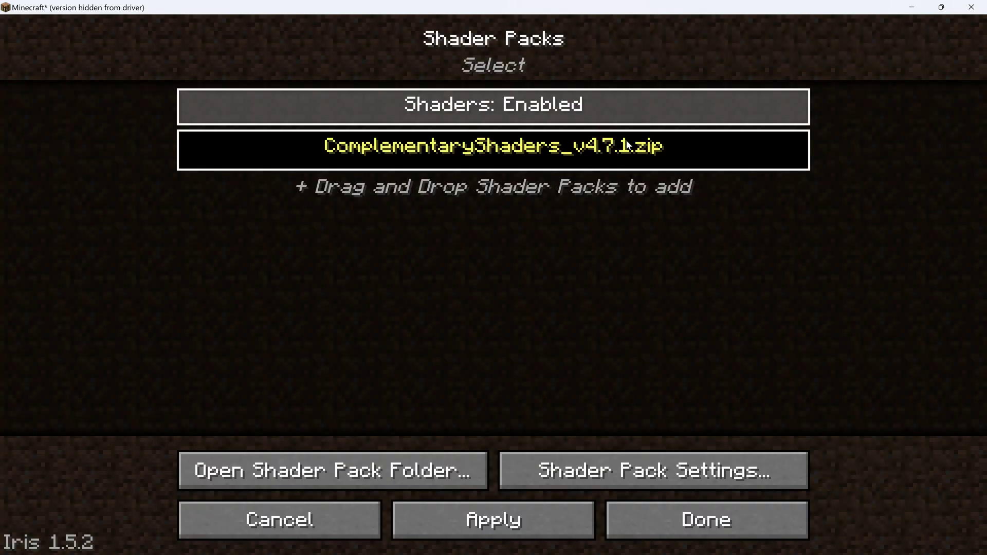
pyautogui.click(605, 492)
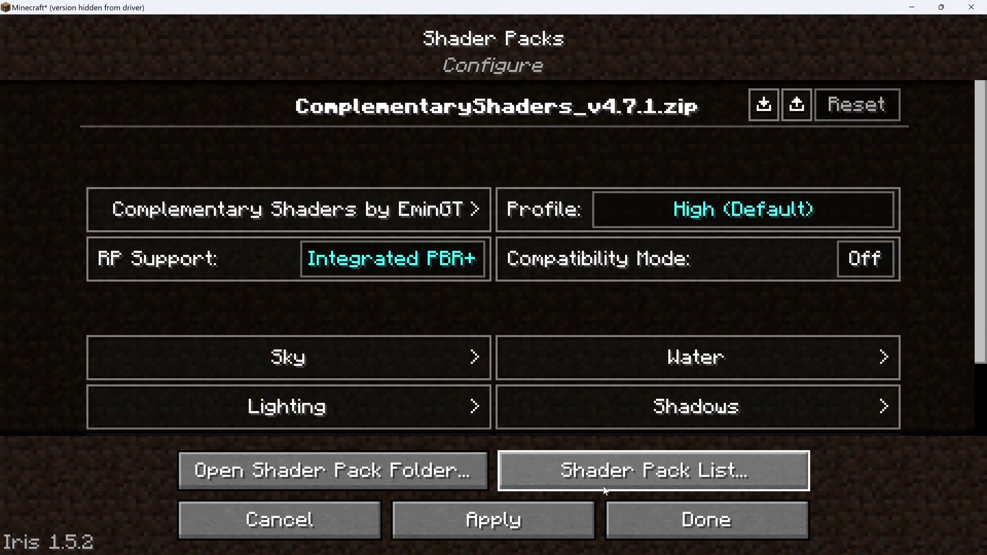
pyautogui.click(413, 276)
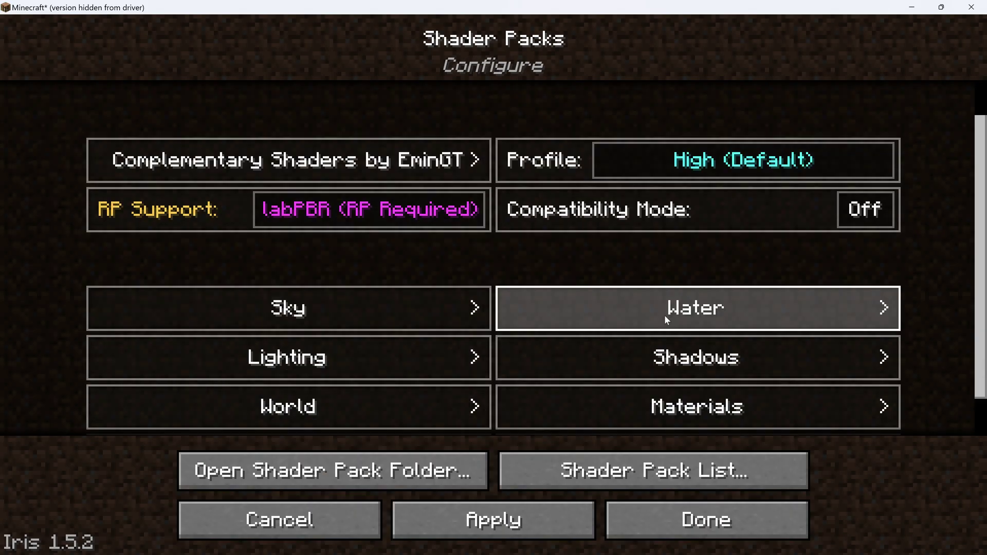
# Lower the Normal Multiplier in the materials' normalmap related settings to 0.30
pyautogui.click(661, 397)
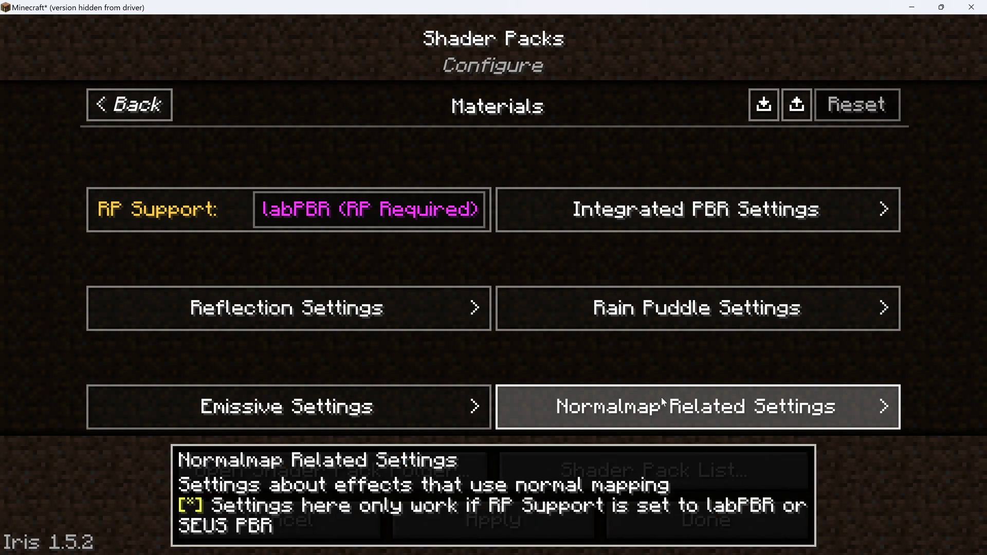
pyautogui.click(661, 397)
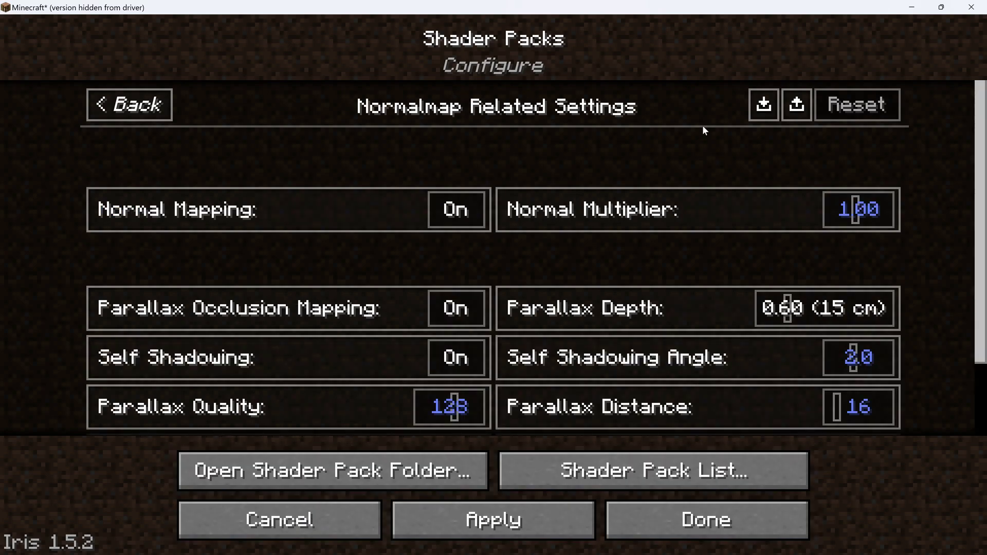
pyautogui.click(637, 199)
pyautogui.moveTo(637, 198); pyautogui.dragTo(598, 209)
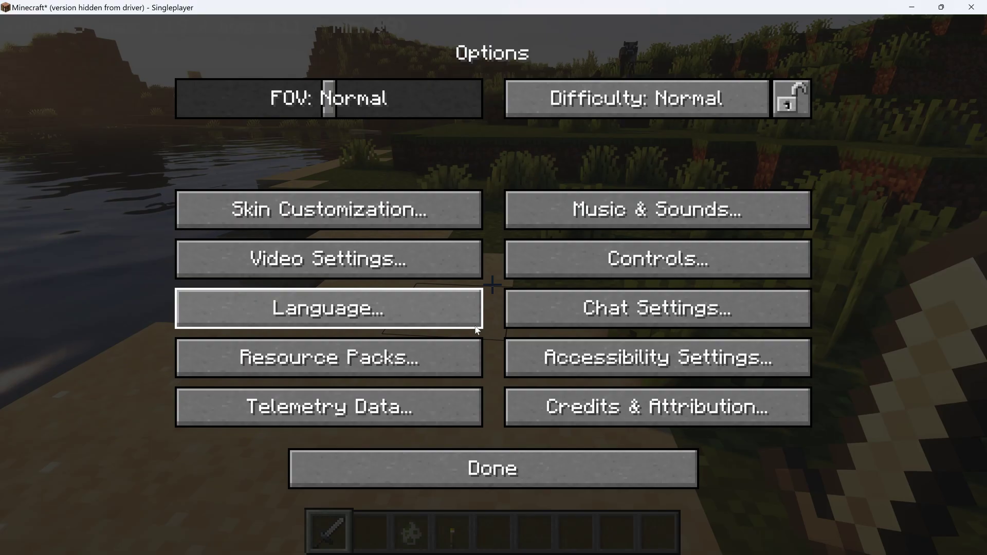
# Enable the AVPBR+1-8, pack.zip and WEED+EATER 128x resource packs in that order, accepting loading them despite their older version
pyautogui.click(431, 346)
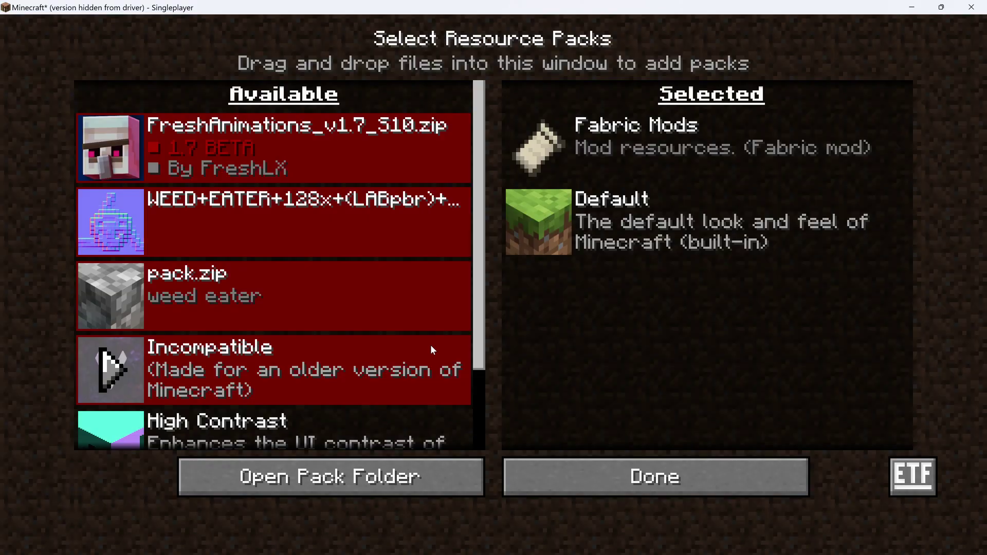
pyautogui.click(114, 368)
pyautogui.click(247, 334)
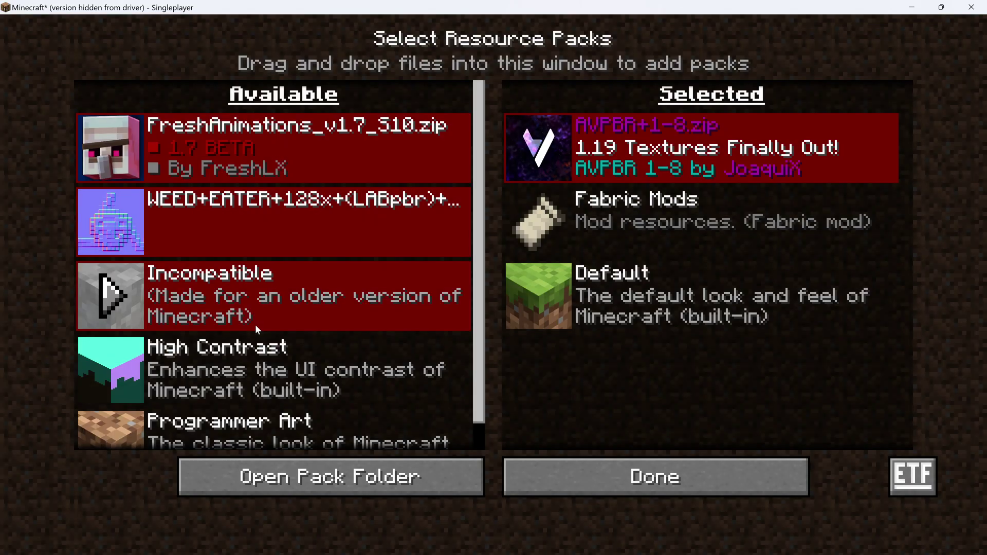
pyautogui.click(133, 300)
pyautogui.click(347, 319)
pyautogui.click(110, 222)
pyautogui.click(327, 319)
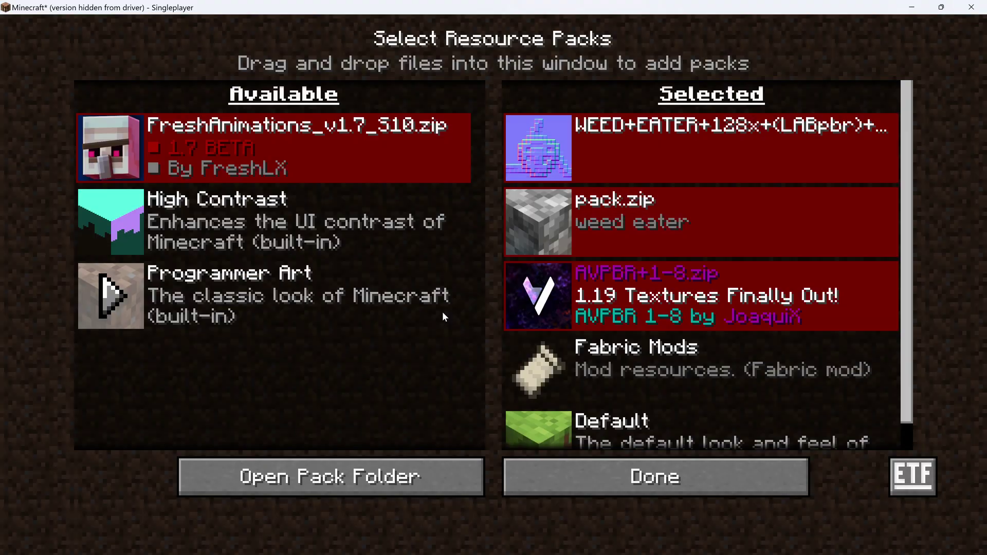
# Enable the FreshAnimations_v1.7_S10 resource pack above the others and apply the selection
pyautogui.click(106, 146)
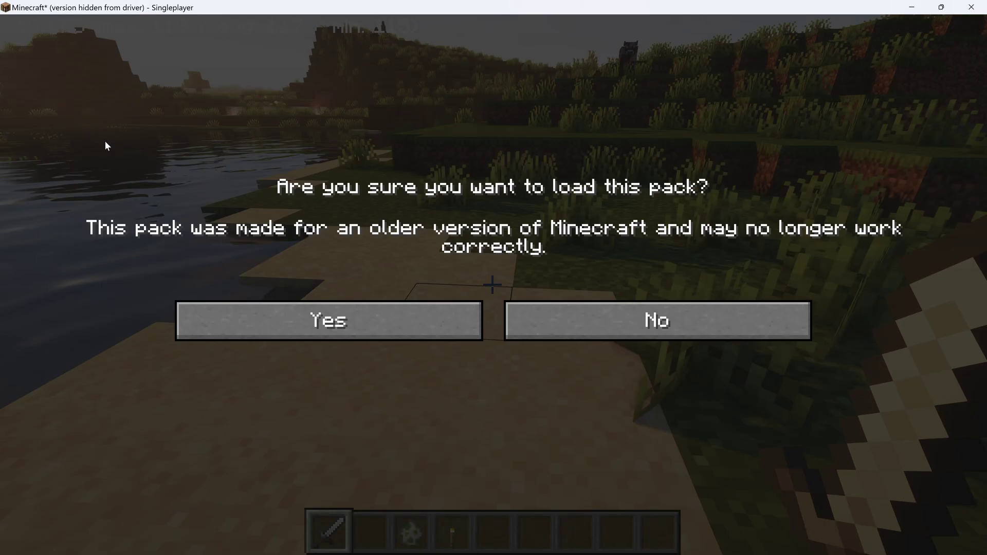
pyautogui.click(360, 318)
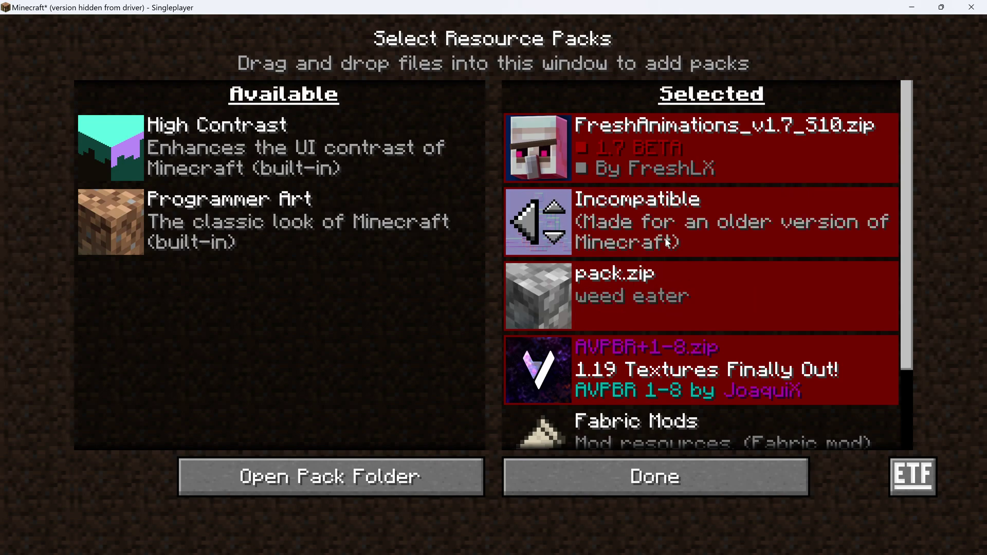
pyautogui.press('Escape')
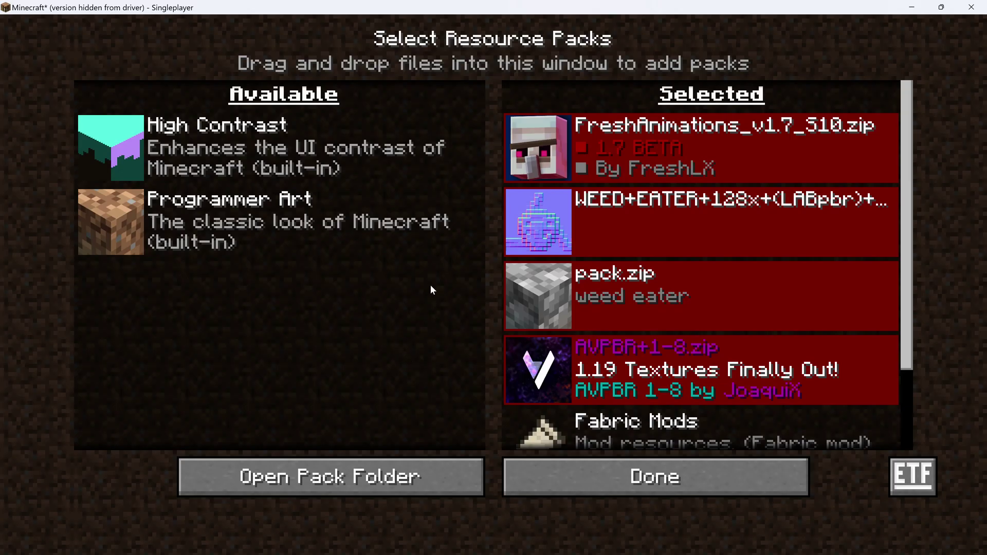
# Disable the pack.zip and WEED+EATER 128x resource packs and apply the remaining selection
pyautogui.click(533, 296)
pyautogui.click(533, 222)
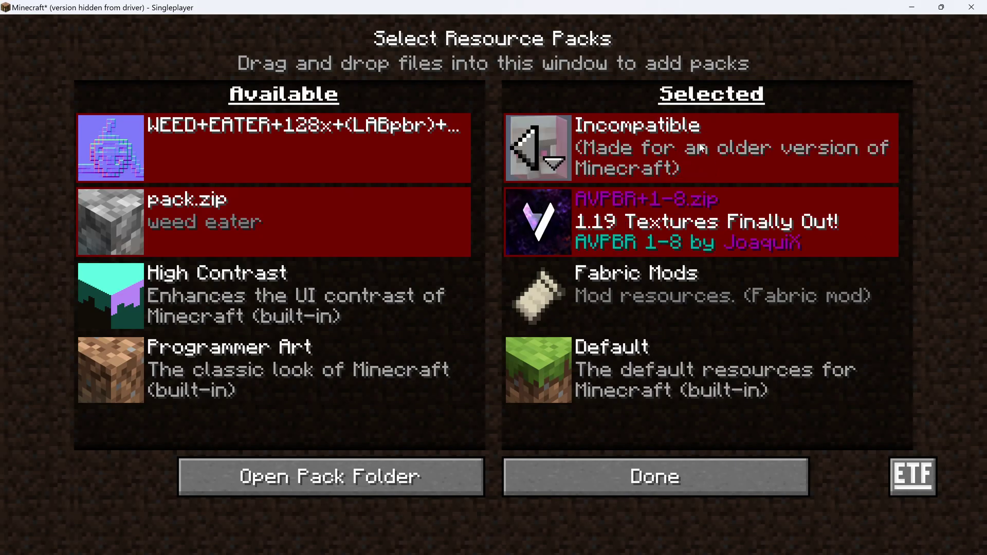
pyautogui.click(620, 481)
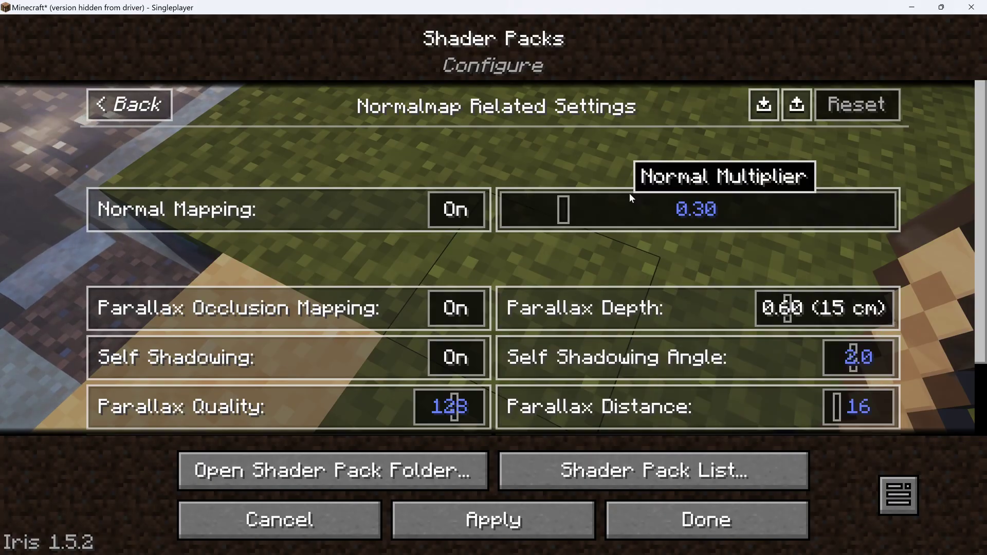
# Raise the Normal Multiplier in the normalmap related settings and walk through the world to check the textures
pyautogui.moveTo(630, 193); pyautogui.dragTo(680, 195)
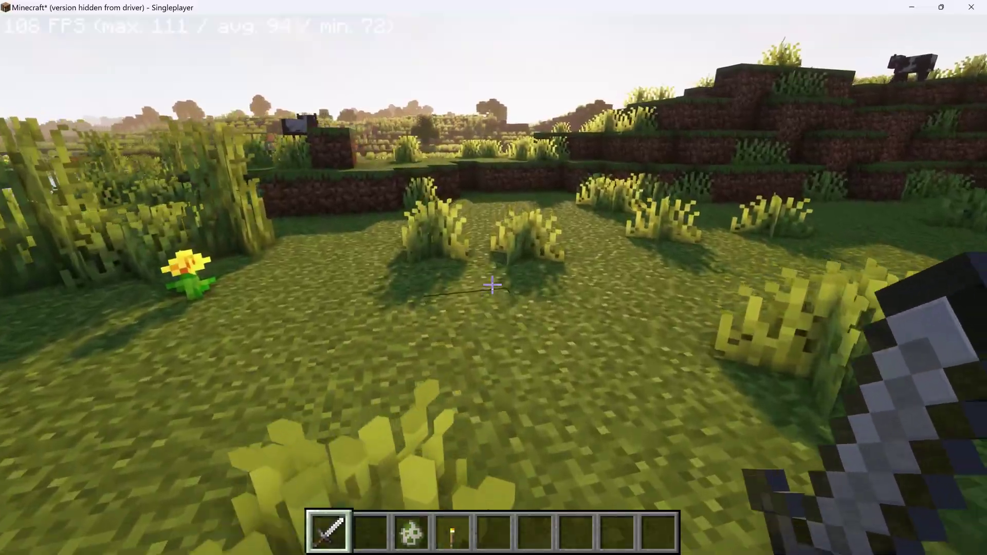
pyautogui.press('w')
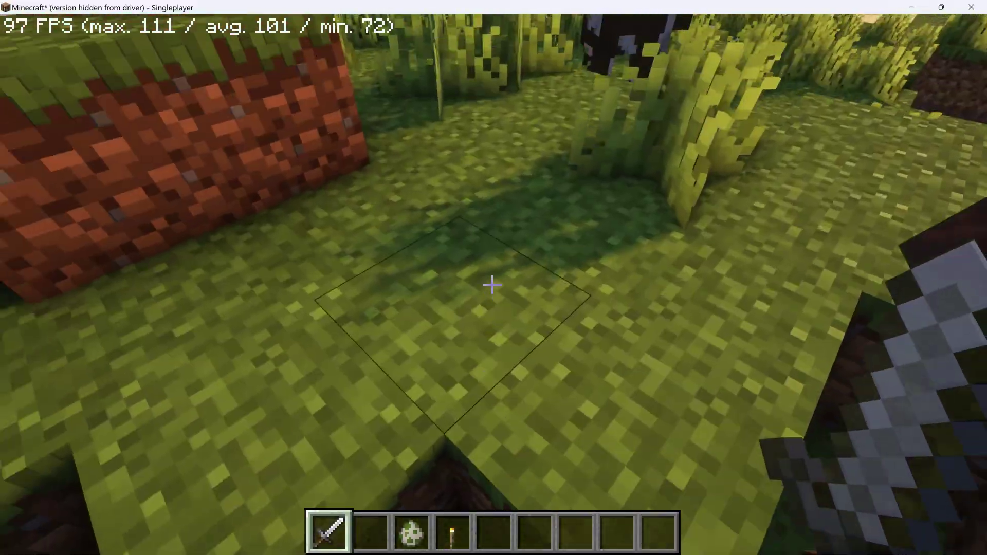
# Cycle the Complementary shader pack's profile through its presets, including Extreme and Low
pyautogui.press('o')
pyautogui.click(619, 468)
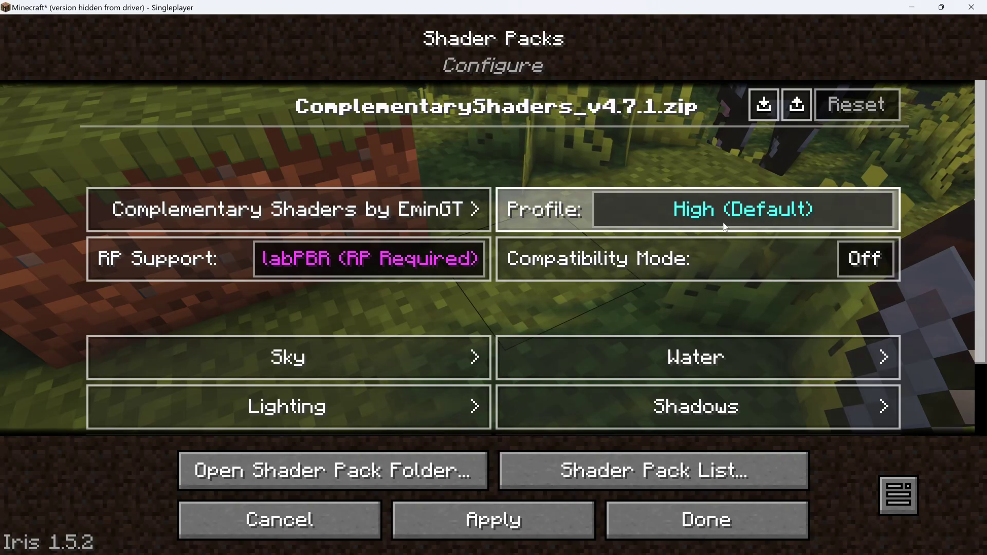
pyautogui.click(673, 215)
pyautogui.click(673, 214)
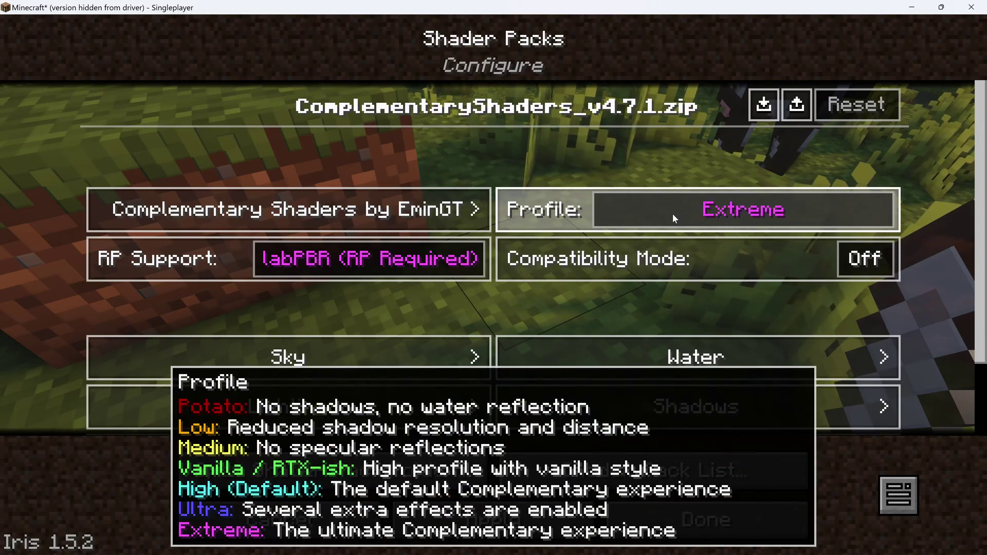
pyautogui.click(674, 213)
pyautogui.click(673, 214)
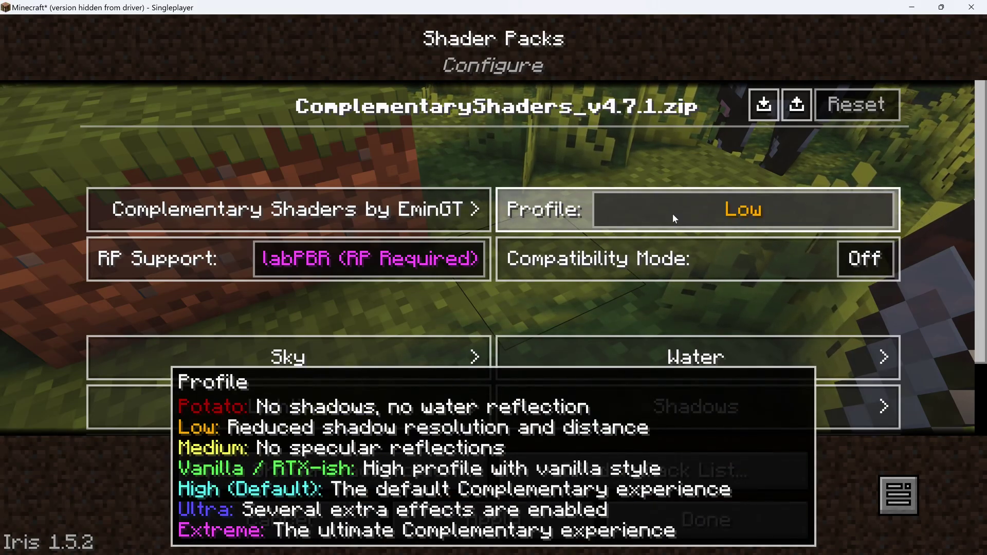
pyautogui.click(673, 214)
pyautogui.click(673, 214)
pyautogui.click(672, 214)
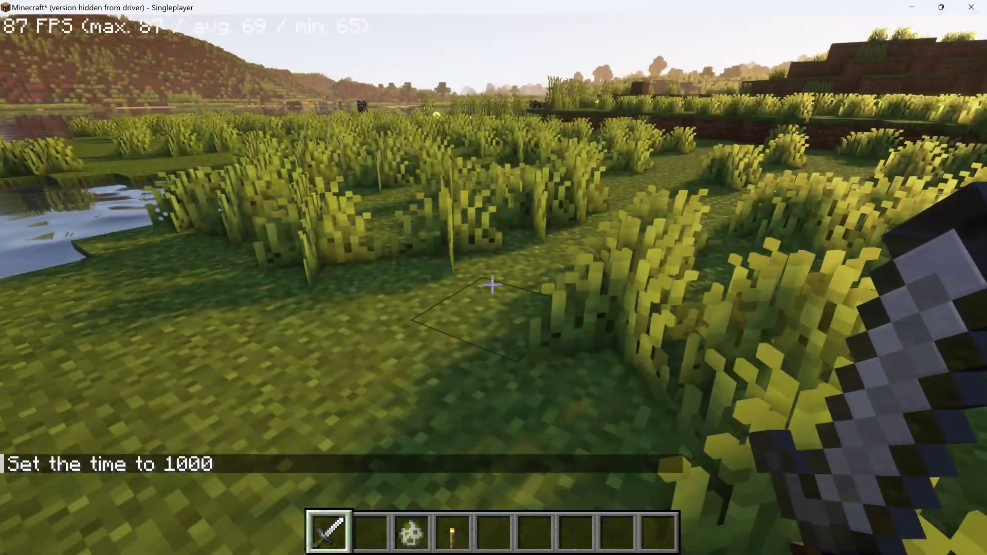
# Raise the Shadowmap Resolution in the shader pack's shadow settings to the upper end of its range
pyautogui.press('Escape')
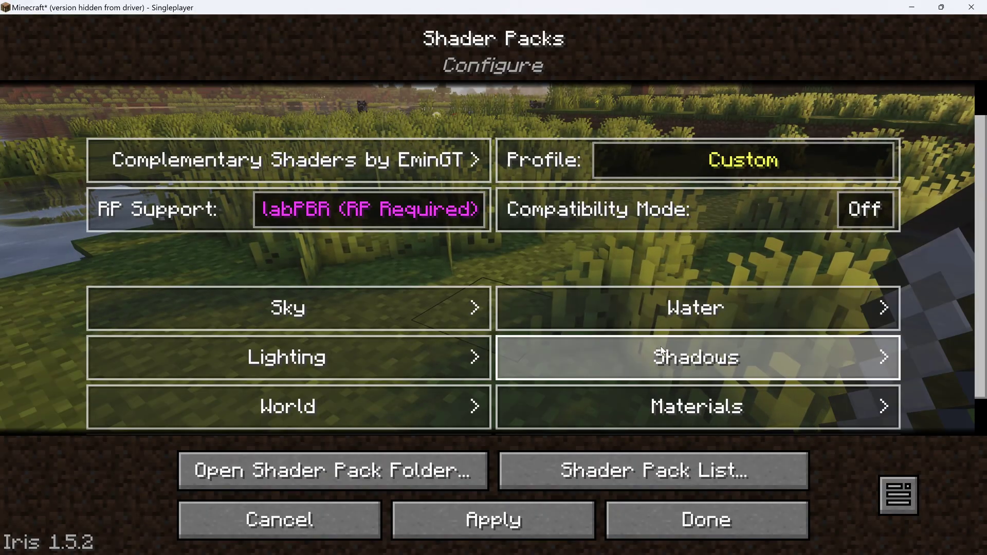
pyautogui.click(662, 355)
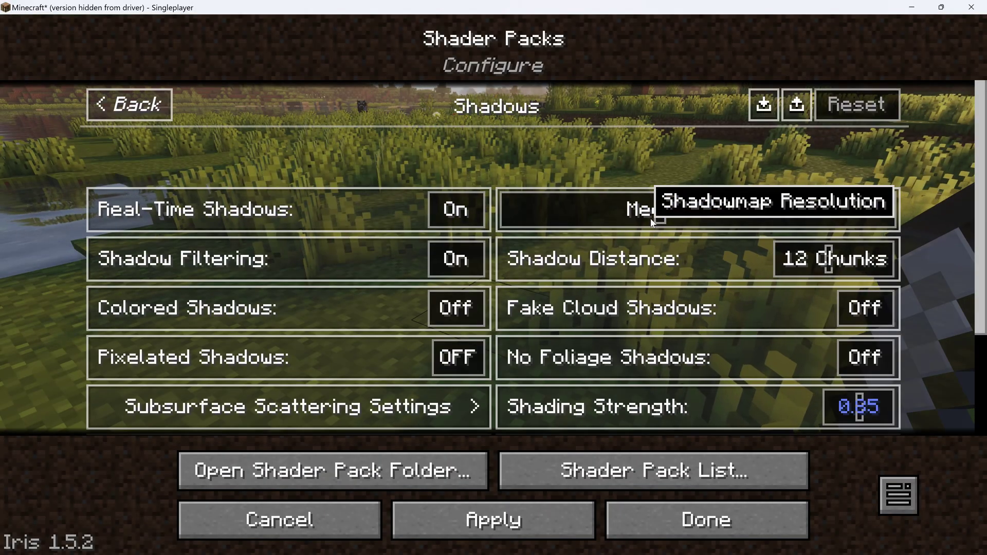
pyautogui.moveTo(657, 206); pyautogui.dragTo(887, 217)
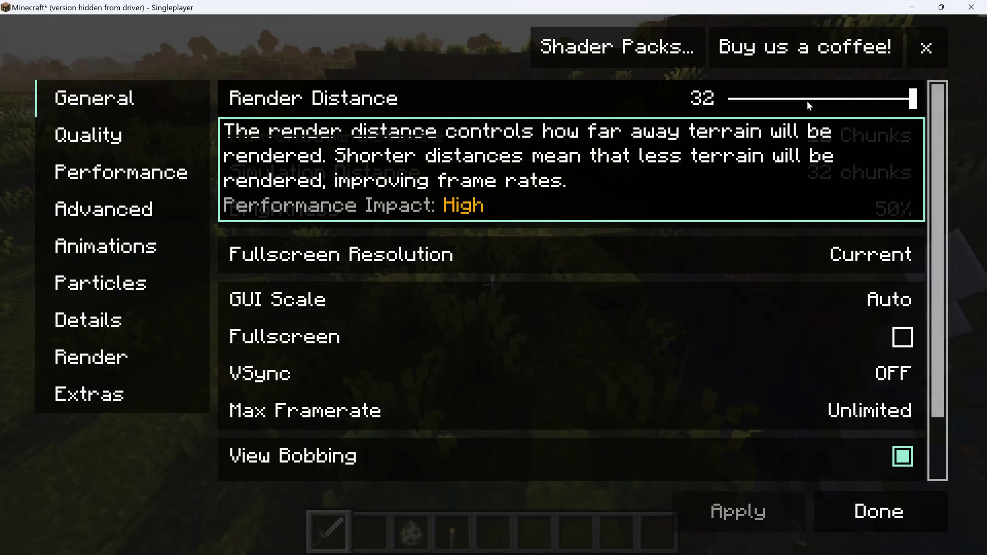
# Set the render distance to 16 chunks and lower the simulation distance in the video settings
pyautogui.click(807, 101)
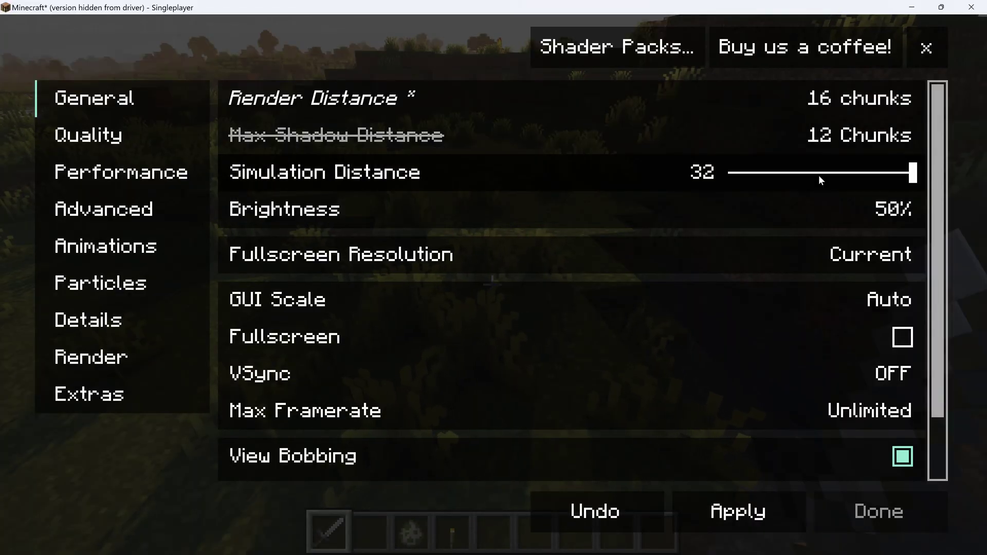
pyautogui.click(818, 175)
pyautogui.click(670, 62)
pyautogui.click(638, 227)
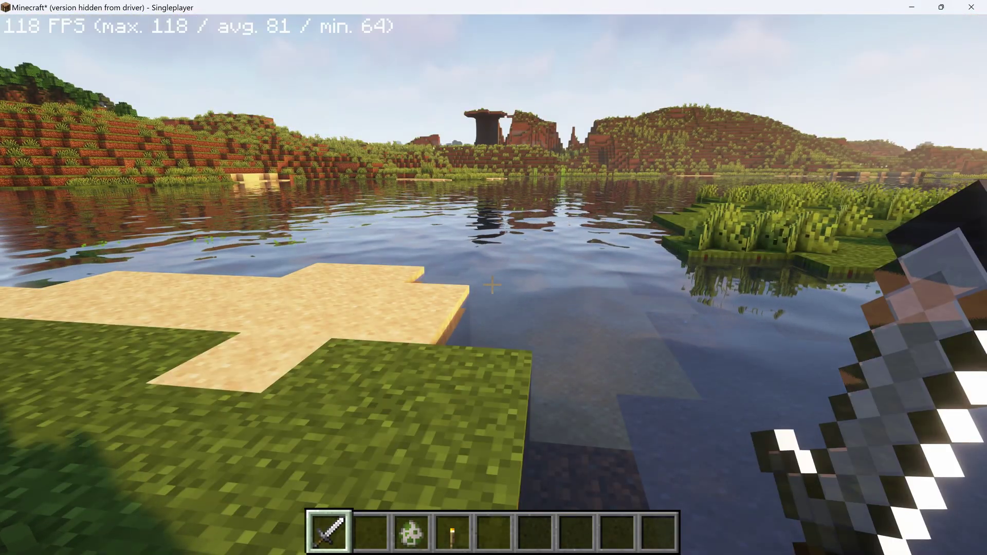
# Switch the shader's Water Type to Vanilla-ish and on to the next type, and return to the game
pyautogui.press('o')
pyautogui.click(540, 296)
pyautogui.click(442, 210)
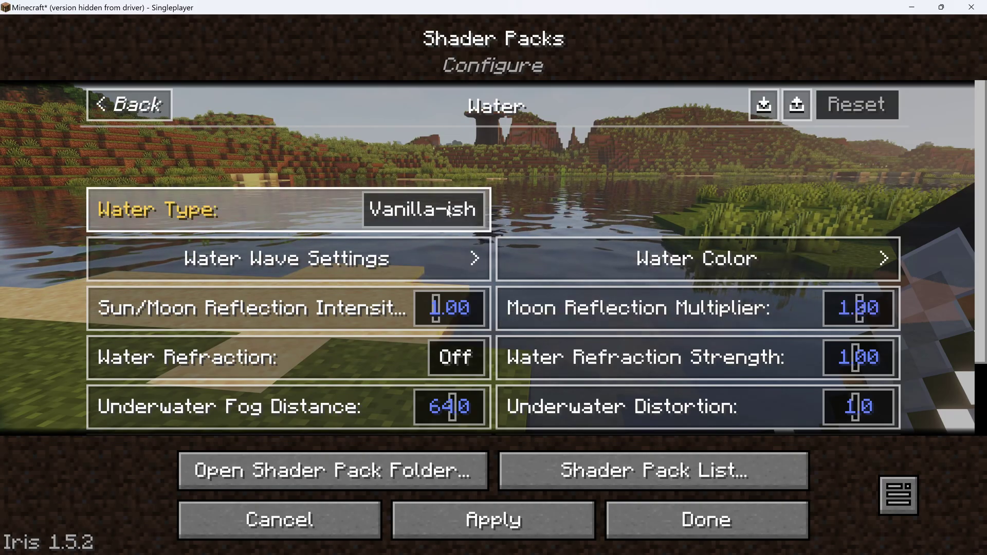
pyautogui.click(448, 212)
pyautogui.press('Escape')
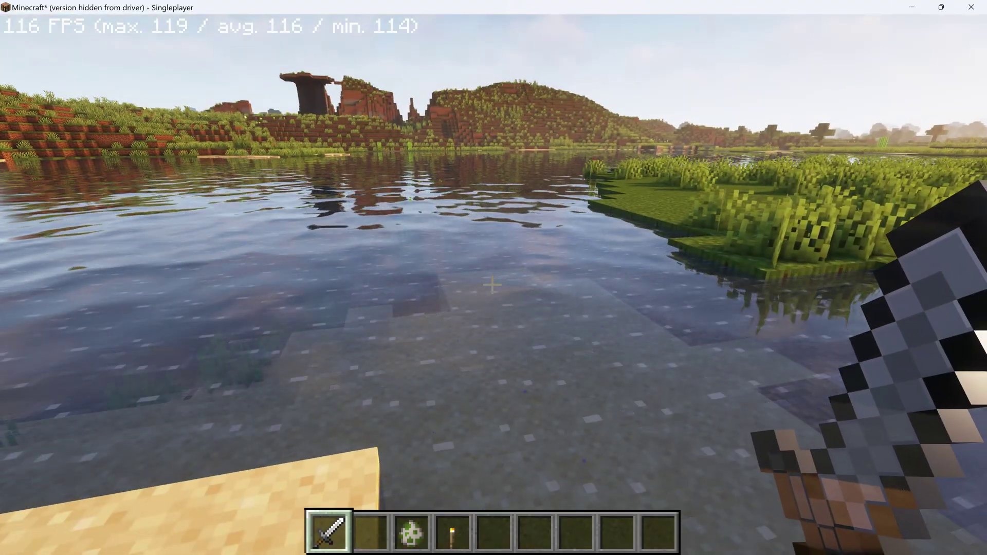
# Turn on Vanilla Sun/Moon/Overlay in the shader pack's Sky settings
pyautogui.press('o')
pyautogui.click(413, 260)
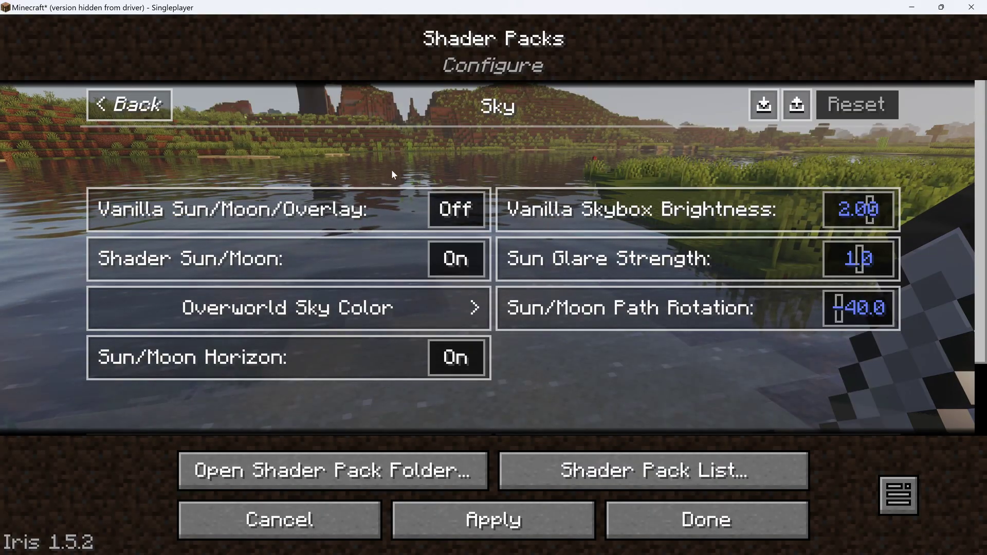
pyautogui.click(389, 196)
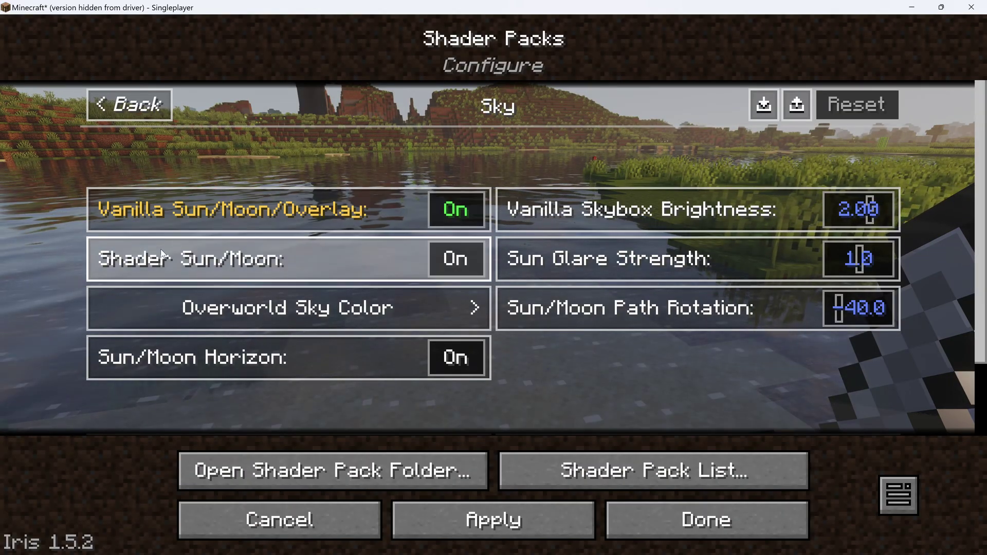
# Try toggling Shader Clouds in the sky's Cloud Settings, and leave the shader configuration
pyautogui.scroll(-2, 353, 265)
pyautogui.click(382, 358)
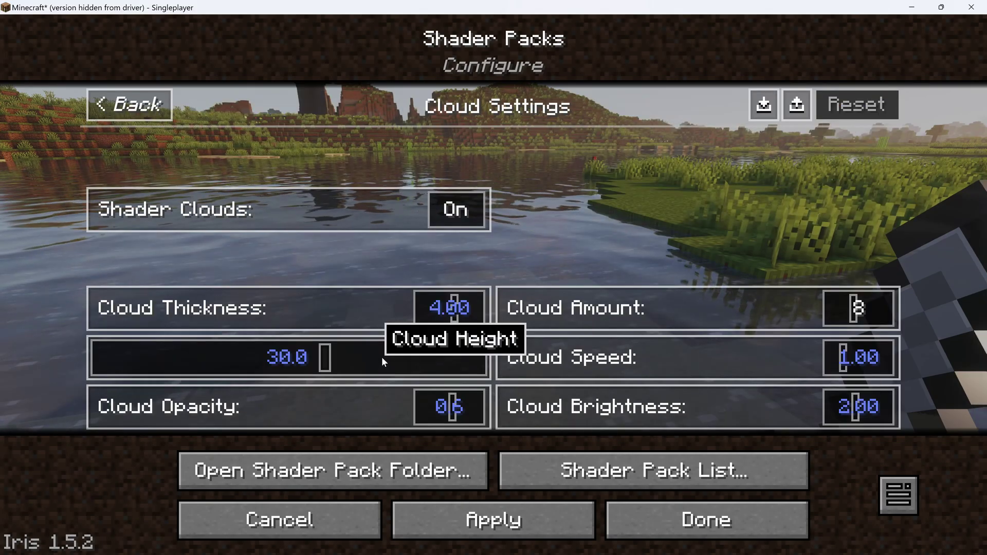
pyautogui.click(457, 210)
pyautogui.press('Escape')
pyautogui.press('Escape')
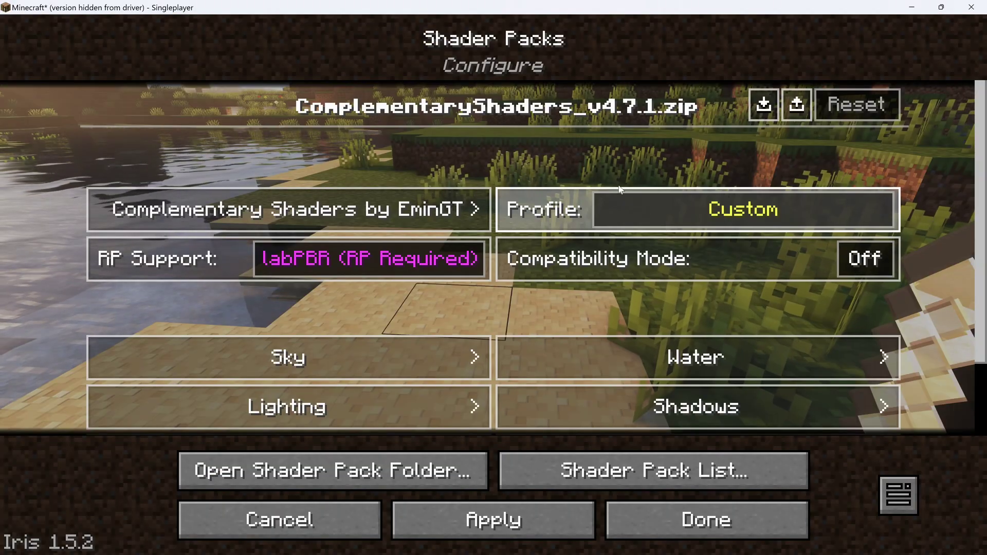
# Switch the Shader Clouds option in the shader pack's Cloud Settings and return to the game to view the sky
pyautogui.click(395, 373)
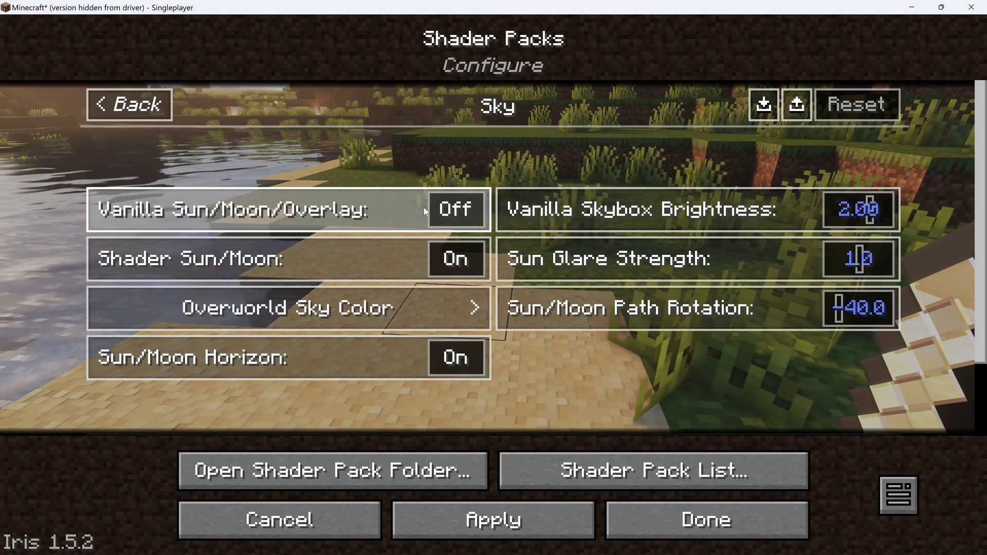
pyautogui.click(364, 255)
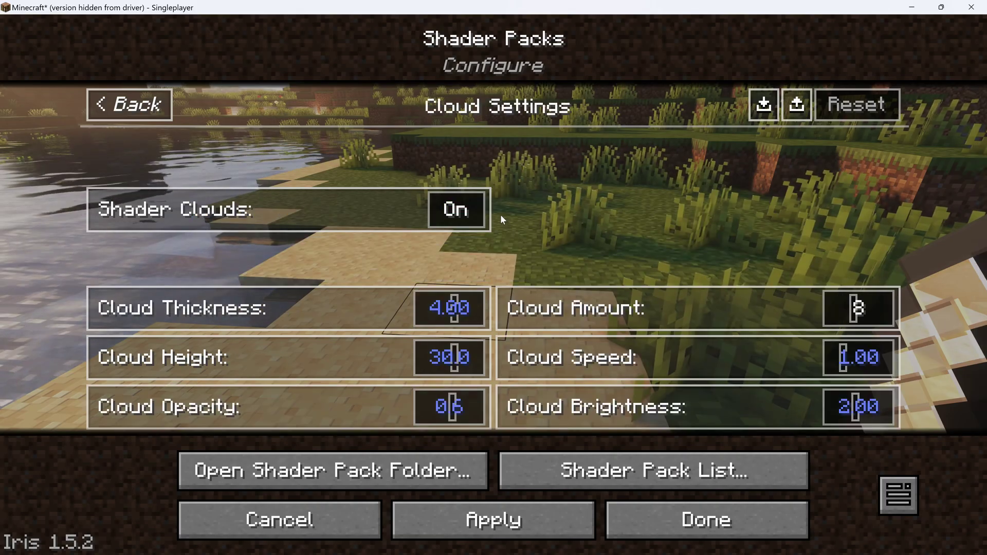
pyautogui.click(462, 208)
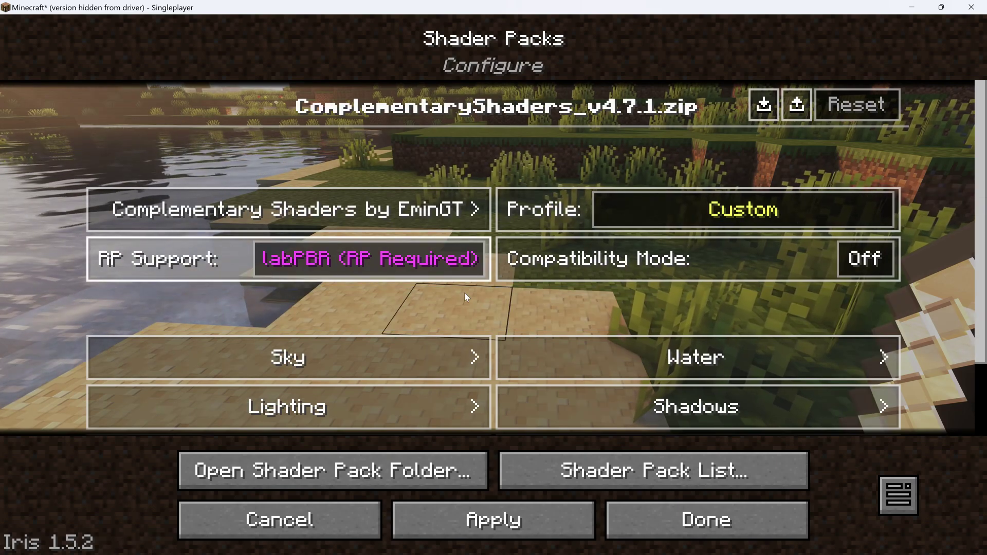
pyautogui.click(466, 298)
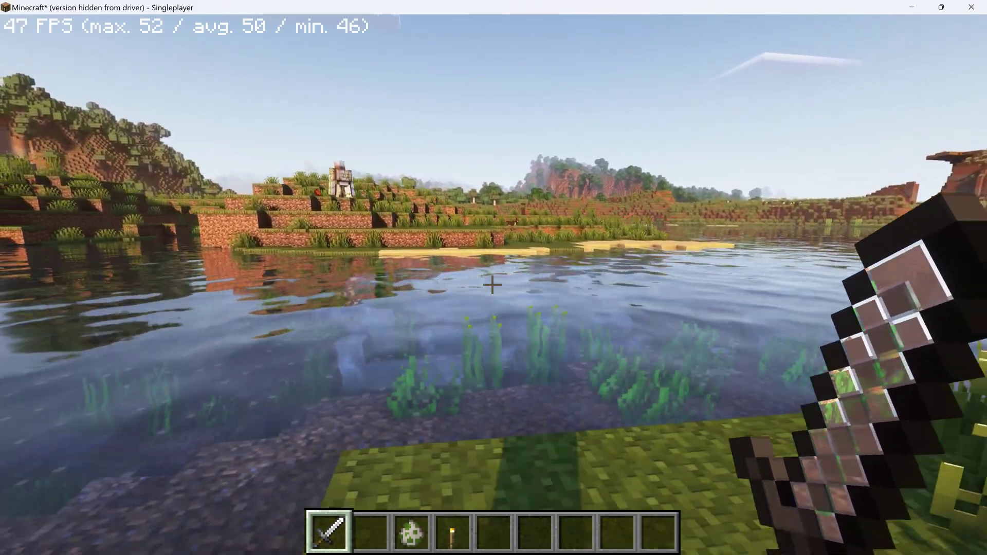
pyautogui.press('d')
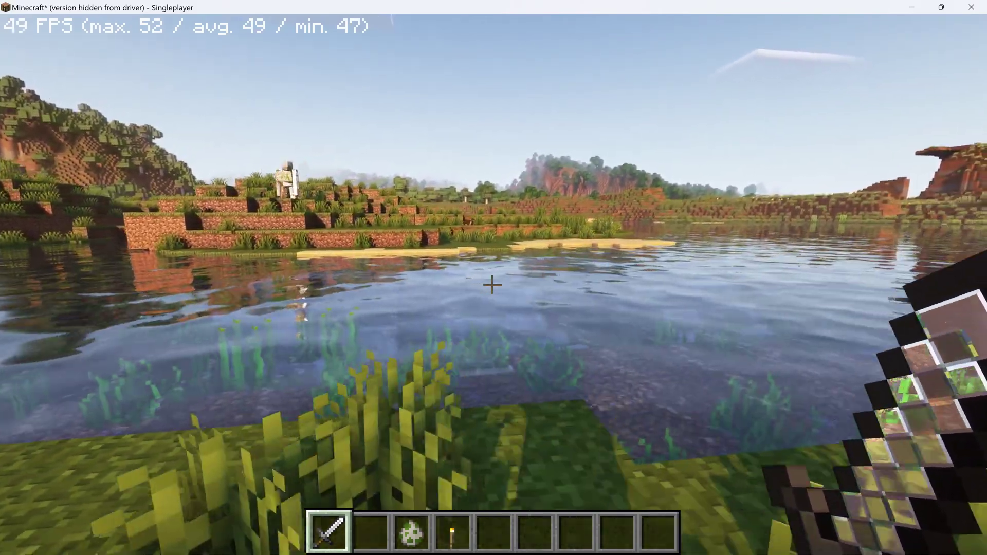